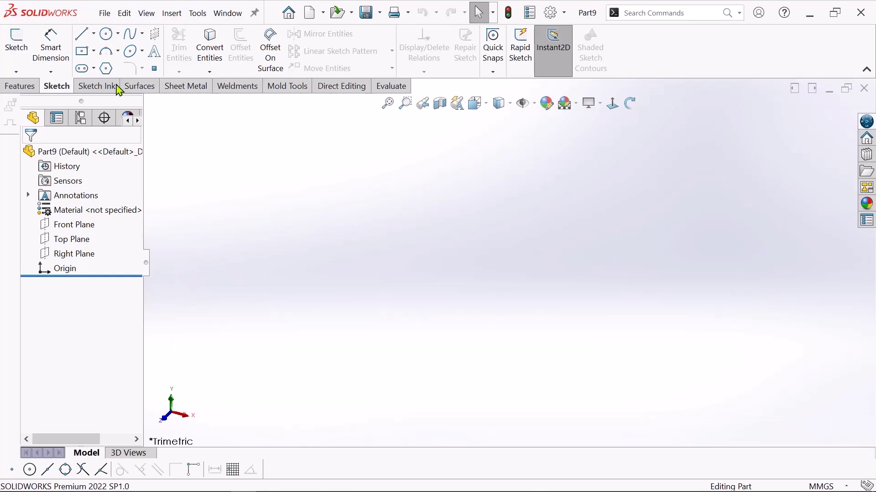
Step: Start a new 3D sketch and select the Front Plane as the reference
click(17, 72)
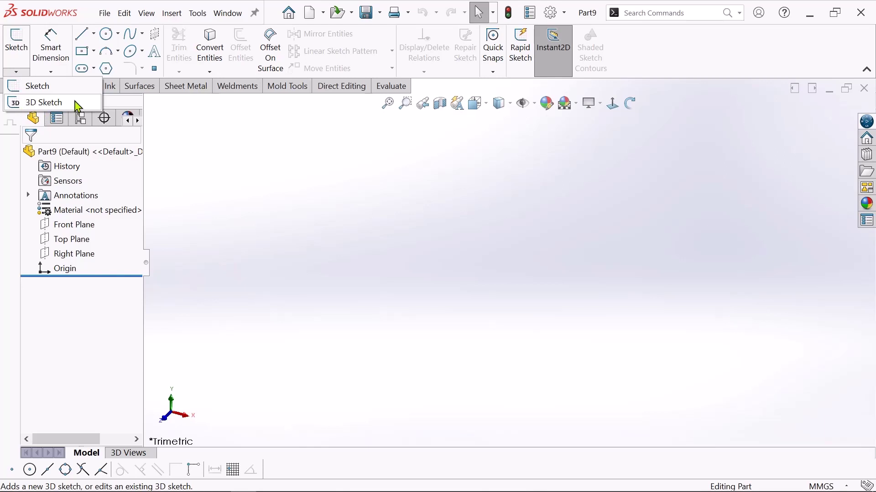
click(47, 103)
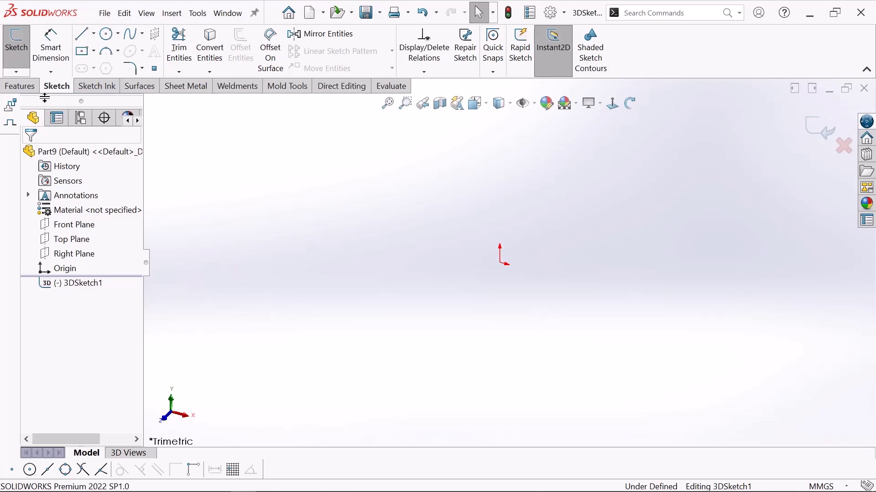
click(62, 231)
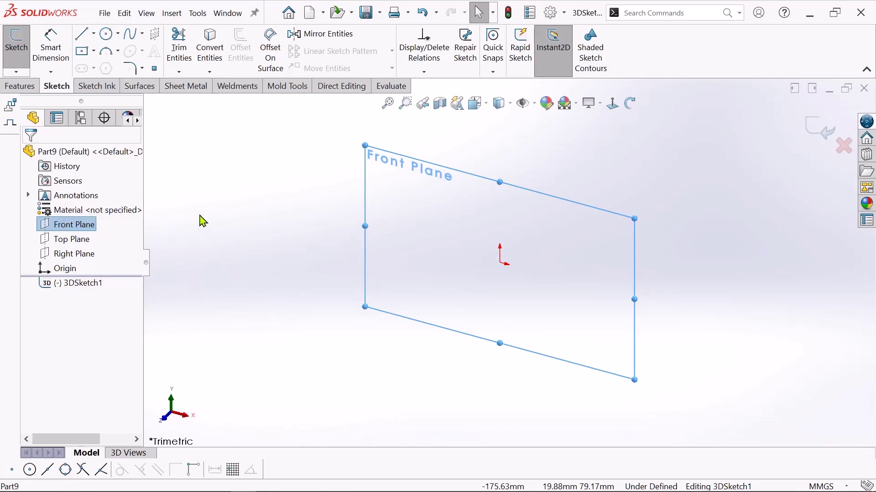
scroll(645, 195, down, 2)
scroll(604, 218, up, 3)
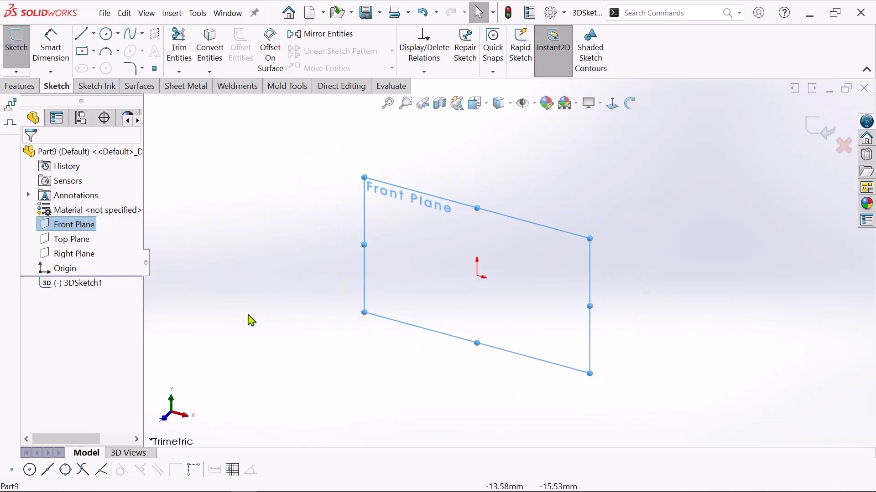
Step: Sketch a line about 70 mm long upward along the Y axis from the origin and end the Line tool
click(82, 40)
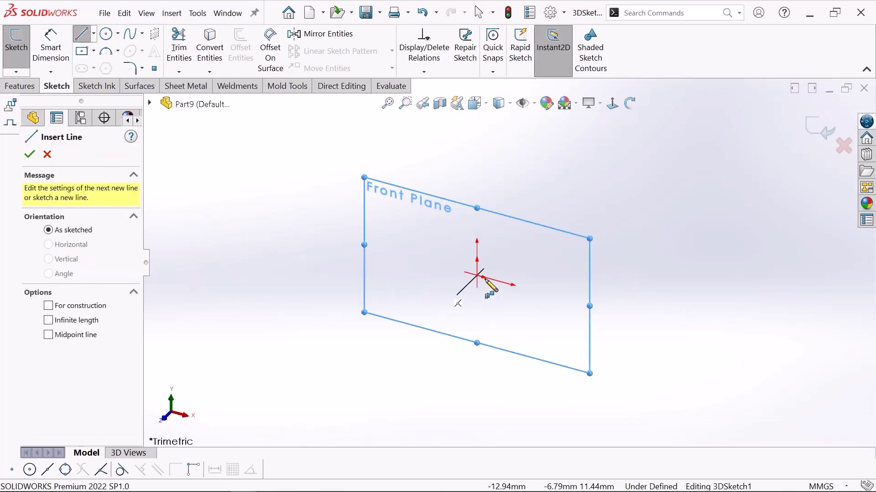
scroll(479, 278, down, 2)
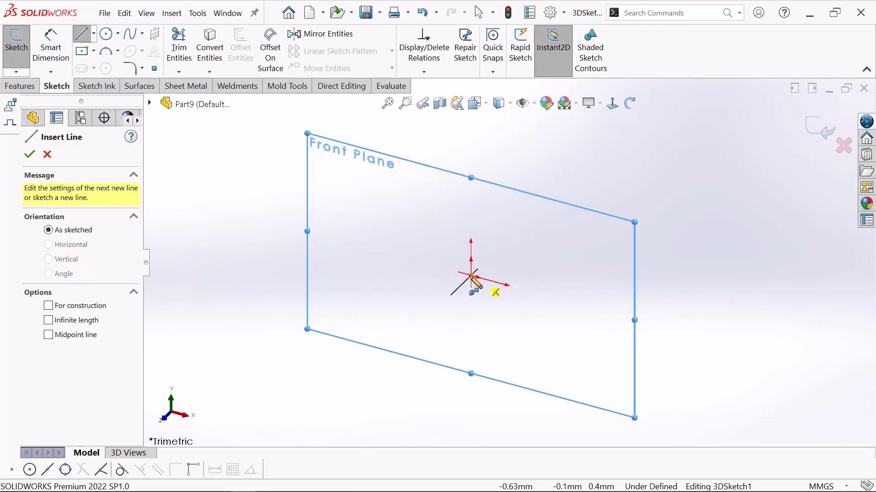
click(470, 276)
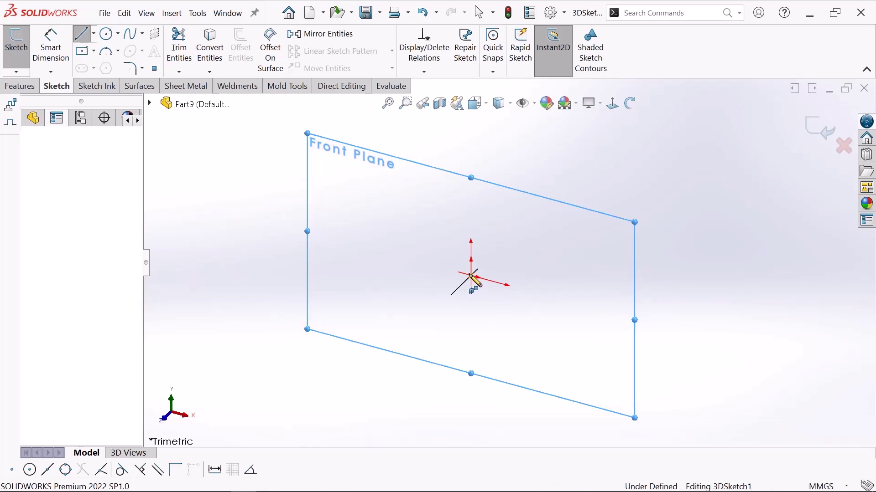
click(471, 151)
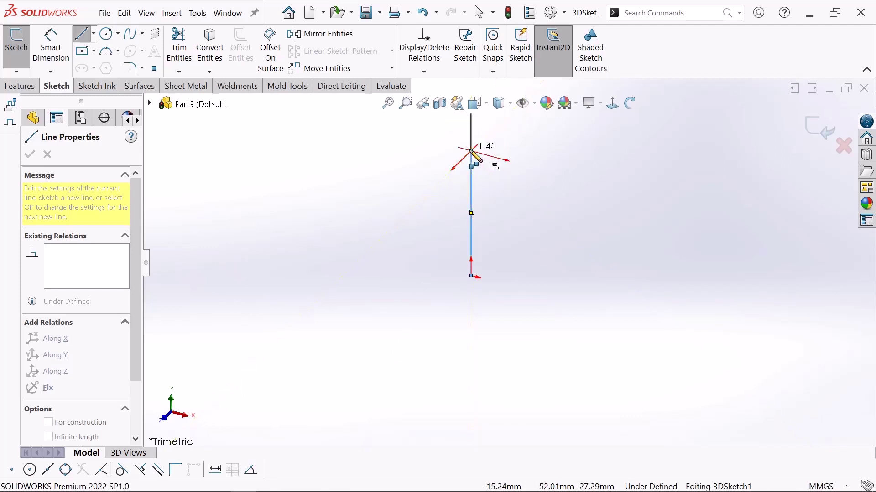
key(a)
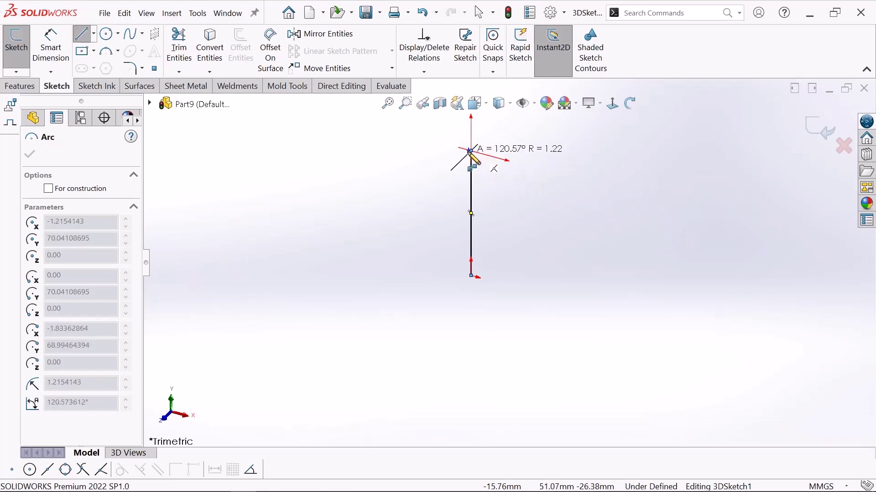
click(497, 167)
click(471, 150)
right_click(473, 151)
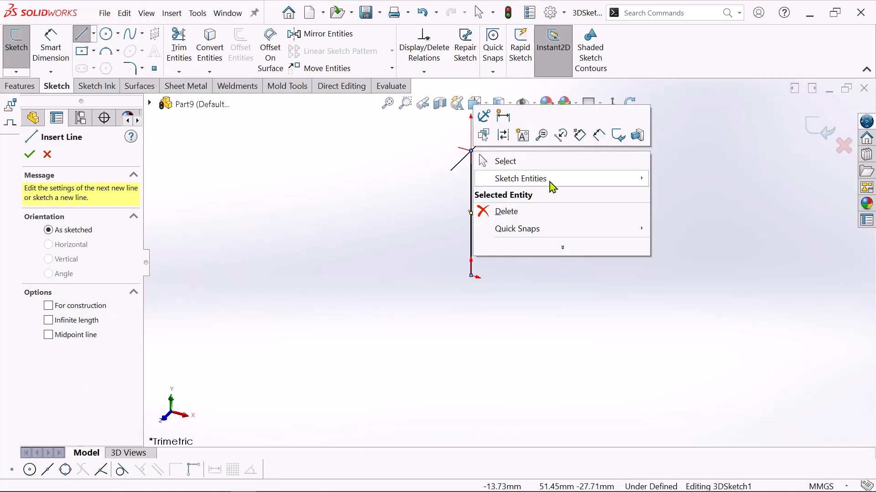
click(546, 160)
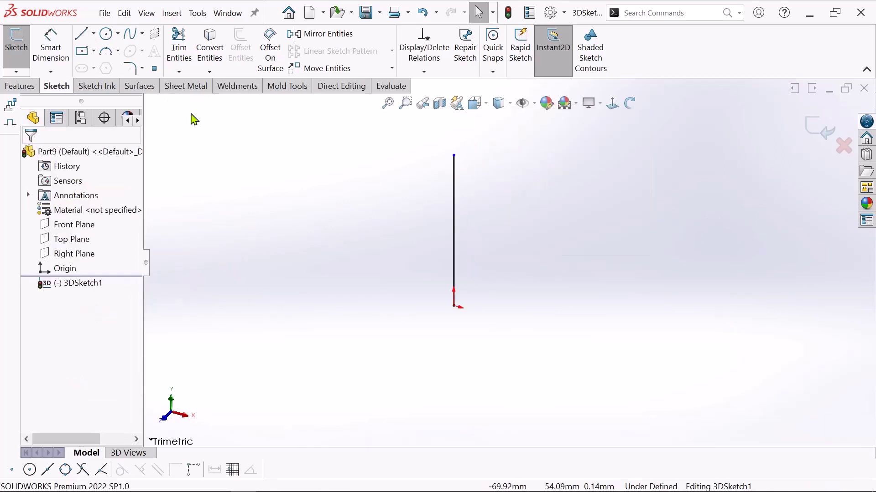
Step: Sketch a line along X from the vertical line's upper end, continued by a line along Z toward the front in the YZ plane
click(84, 34)
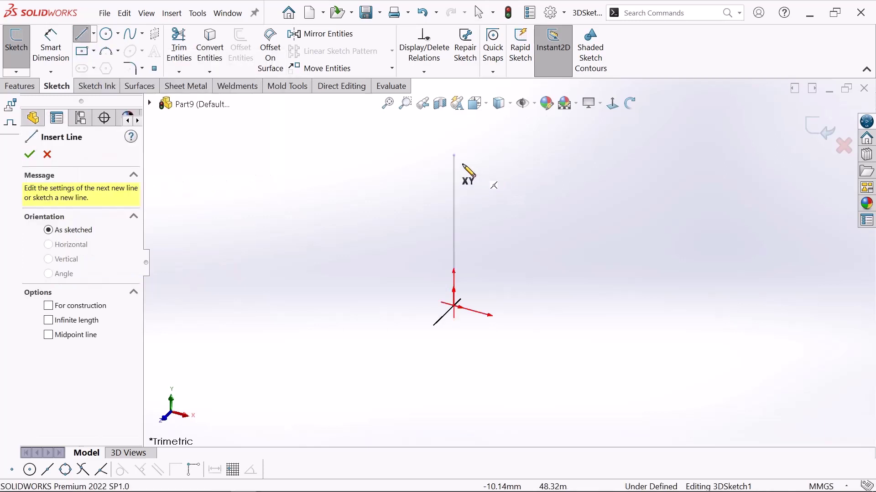
click(454, 156)
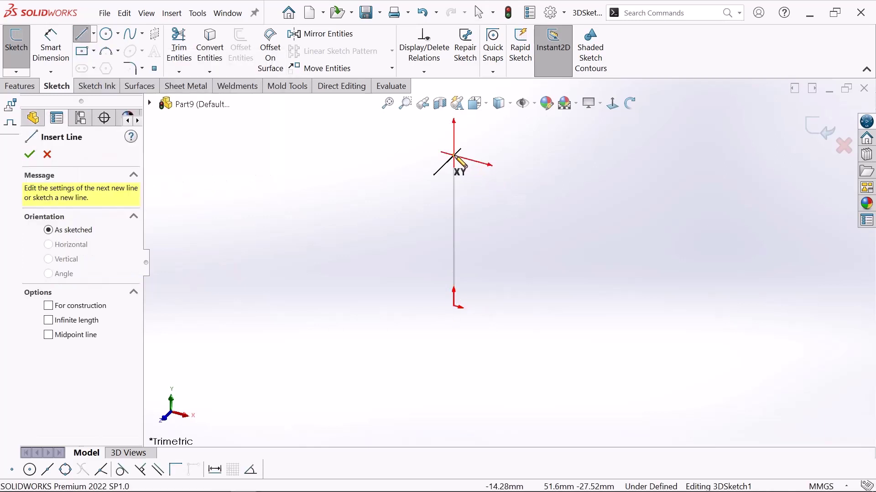
double_click(617, 200)
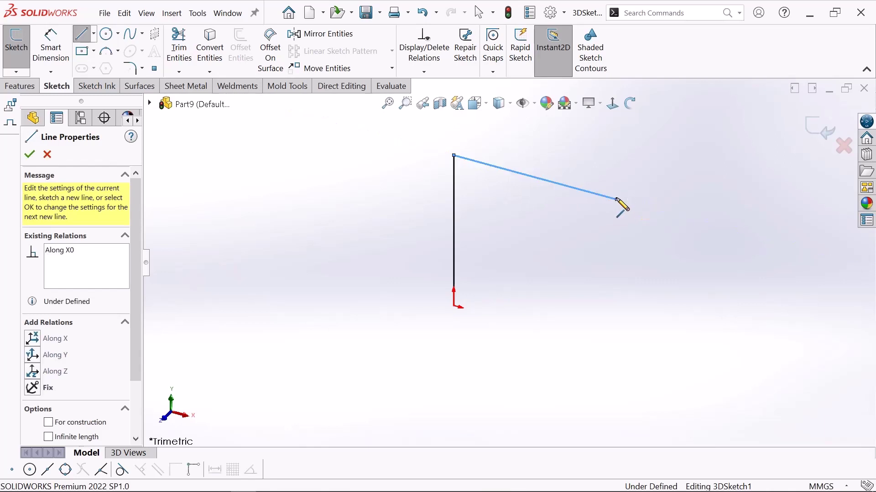
click(617, 199)
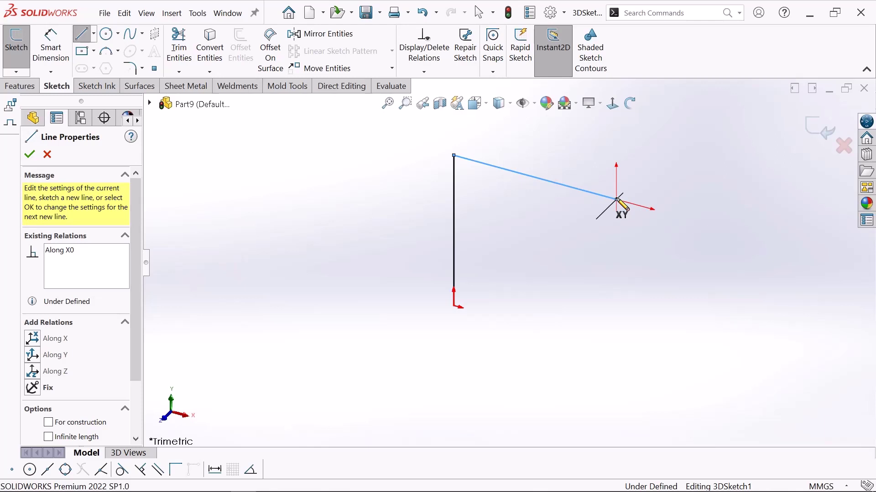
key(Tab)
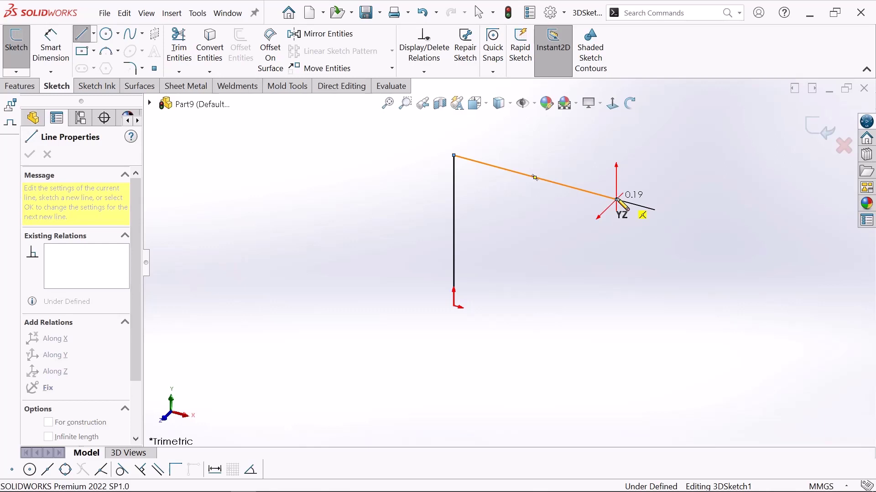
double_click(487, 325)
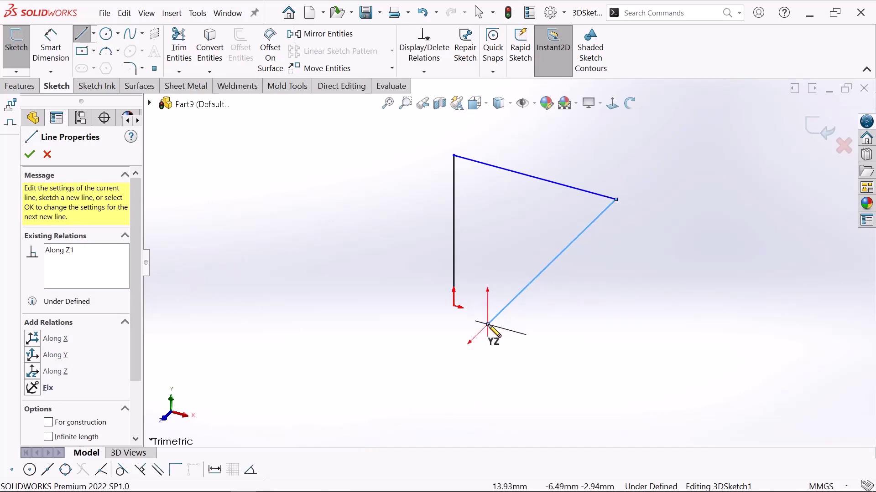
Step: Sketch a line about 104 mm long back along X from the Z line's front end, working in the ZX plane
click(488, 325)
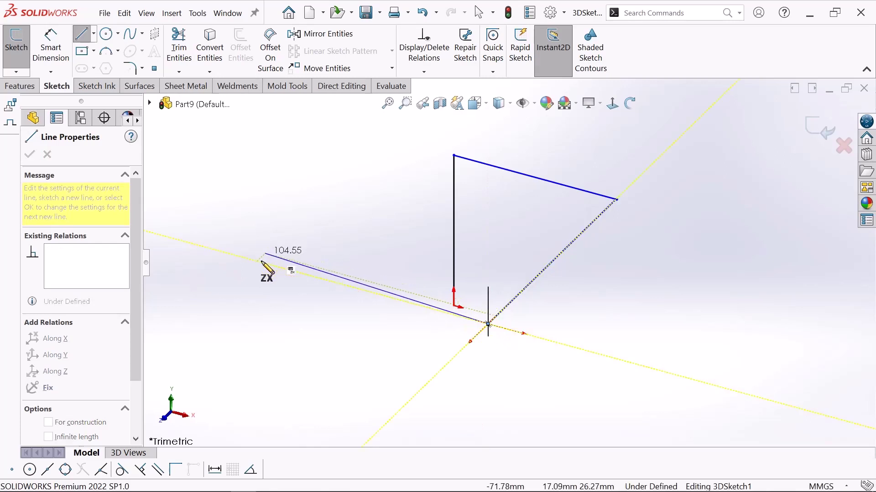
click(257, 260)
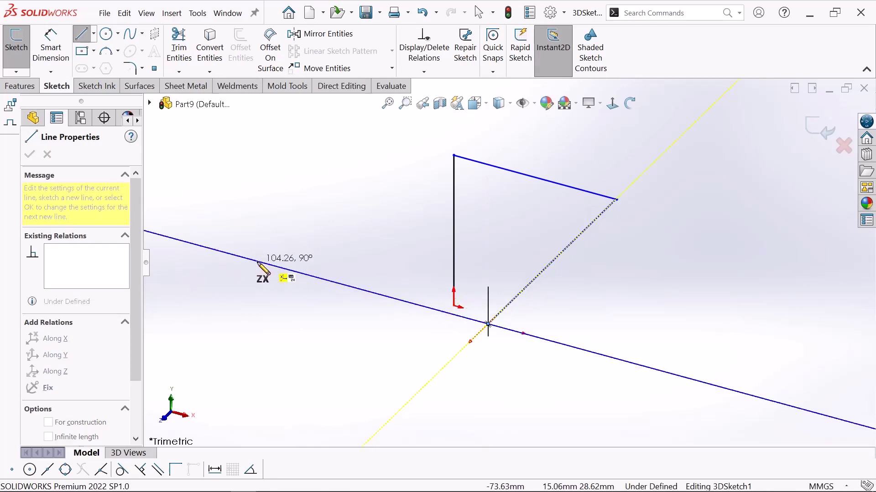
click(257, 262)
right_click(258, 262)
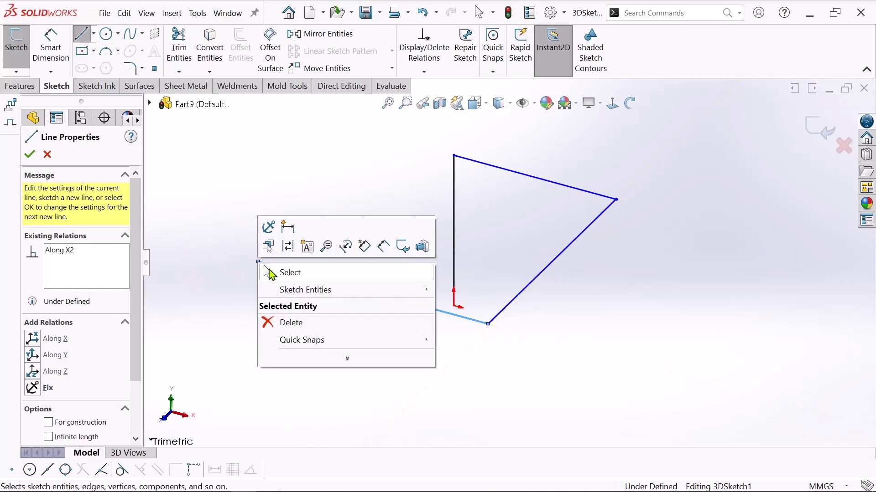
click(312, 273)
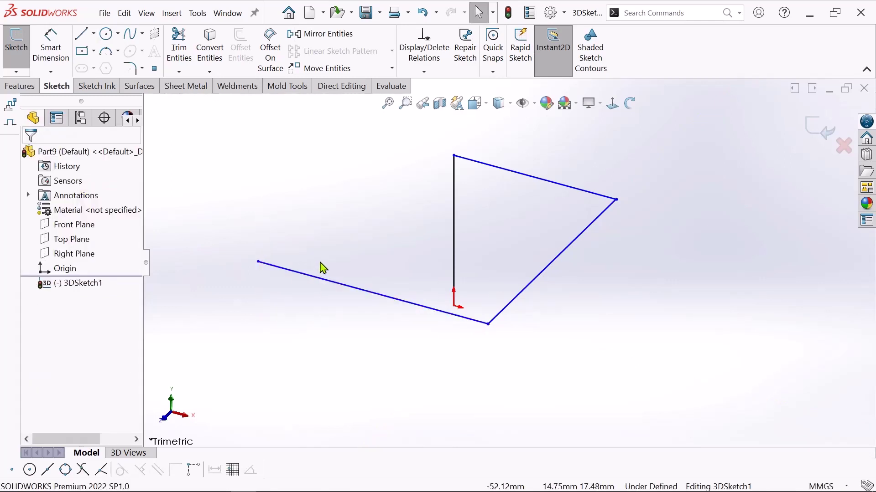
Step: Sketch a line about 39 mm long downward along Y from the free end of the front X line
scroll(353, 220, up, 1)
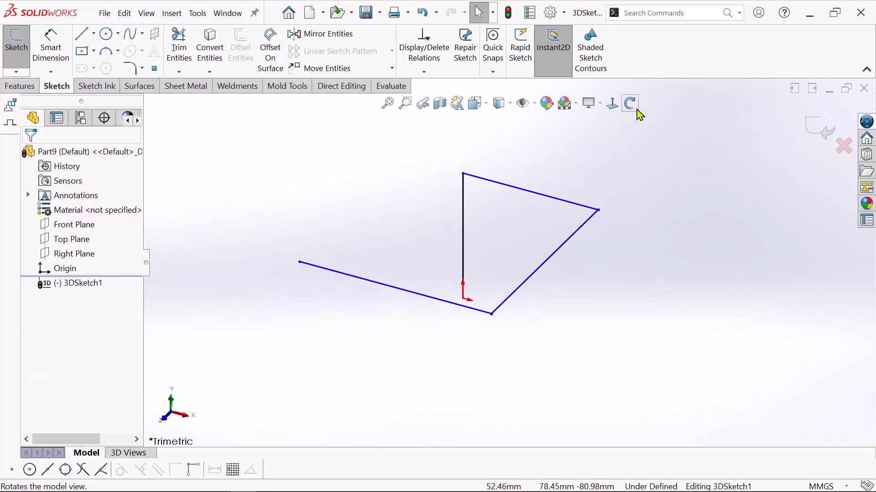
mouse_move(636, 157)
middle_down()
mouse_move(668, 229)
mouse_move(654, 191)
middle_up()
scroll(579, 224, down, 1)
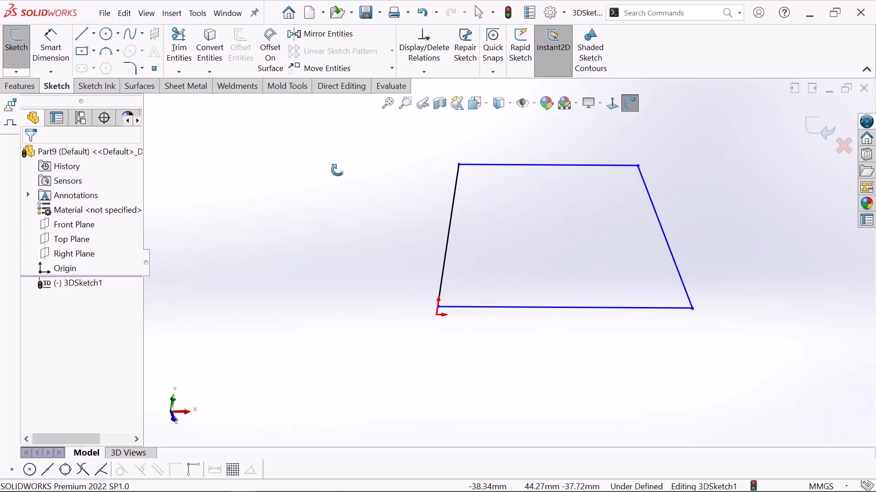
right_click(338, 171)
click(382, 182)
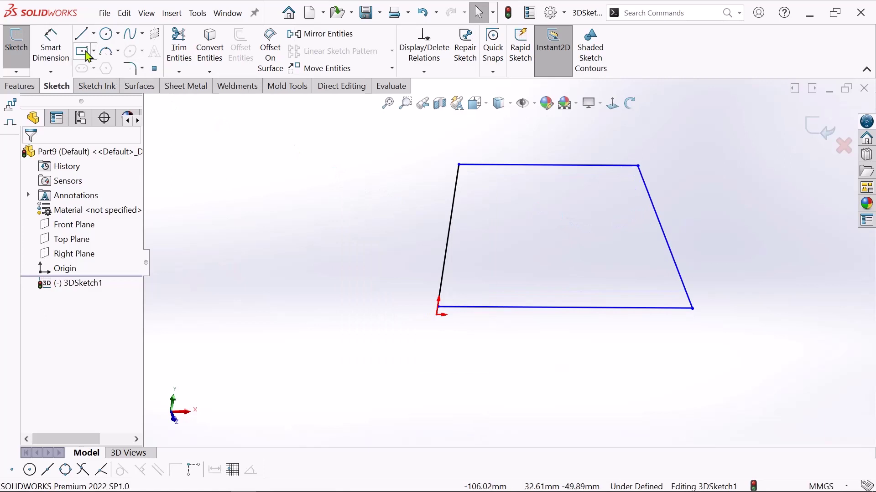
click(83, 36)
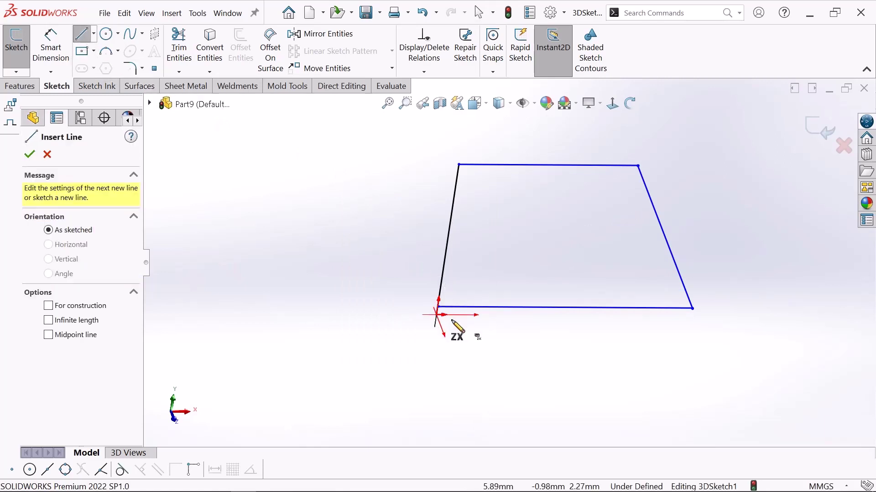
scroll(463, 287, down, 1)
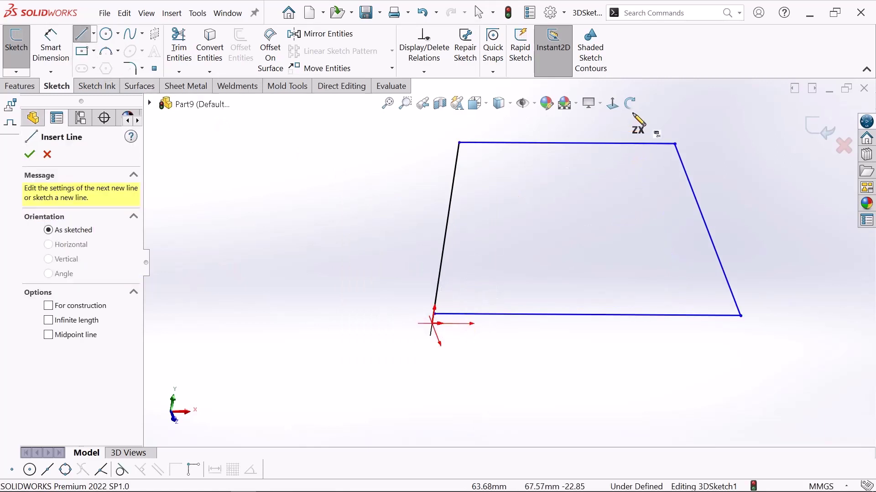
click(631, 109)
mouse_move(540, 246)
mouse_down()
mouse_move(567, 235)
mouse_move(568, 249)
mouse_up()
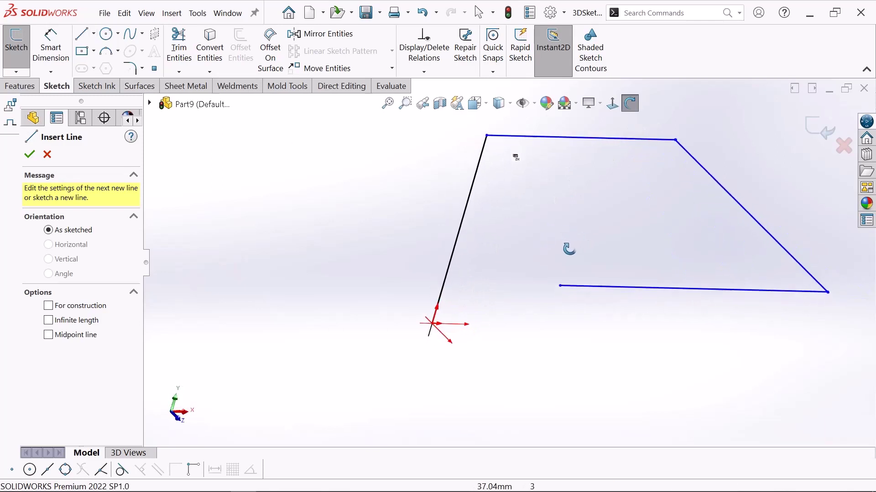
click(629, 103)
click(560, 286)
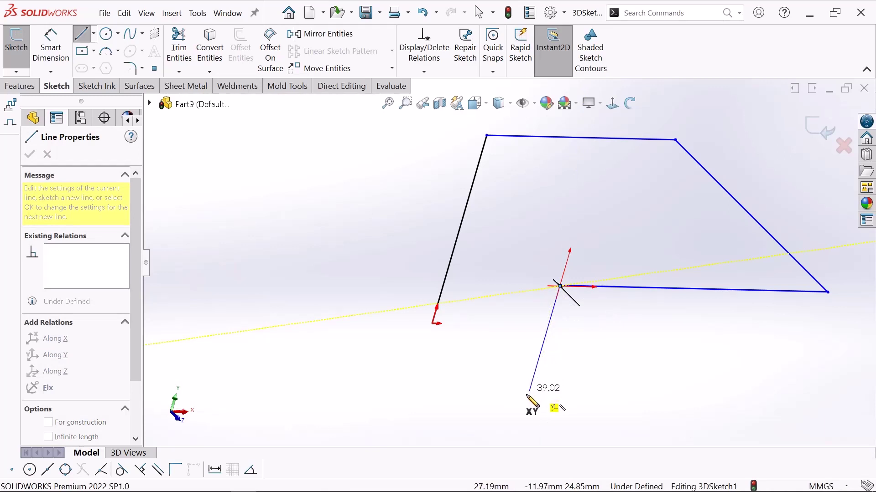
double_click(527, 395)
right_click(528, 395)
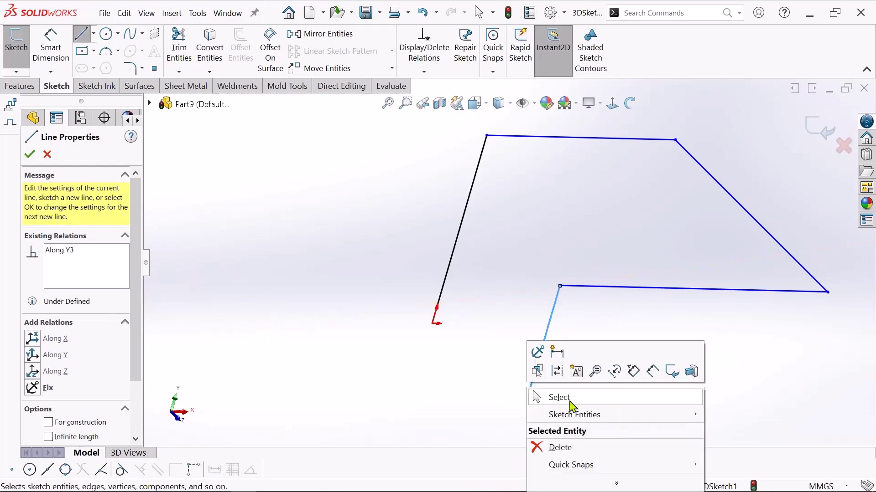
click(575, 396)
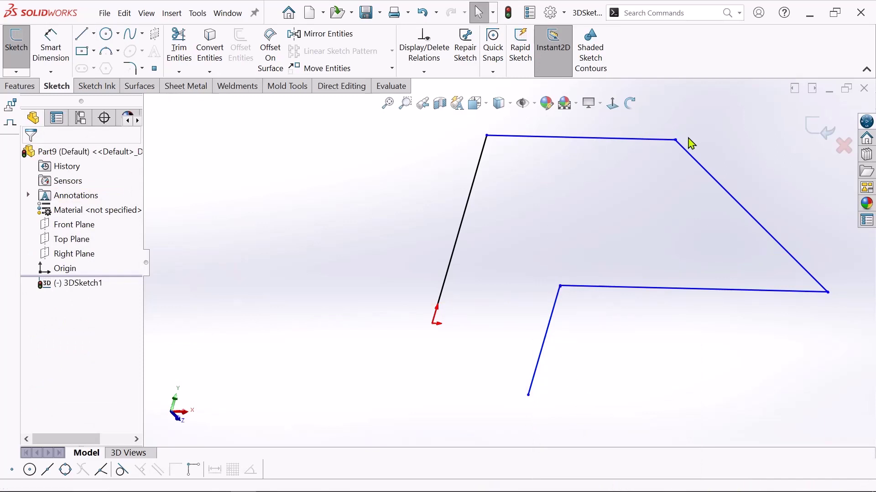
Step: Sketch a line toward the back along Z, in the YZ plane, from the corner joining the front X line and its downward line
key(z)
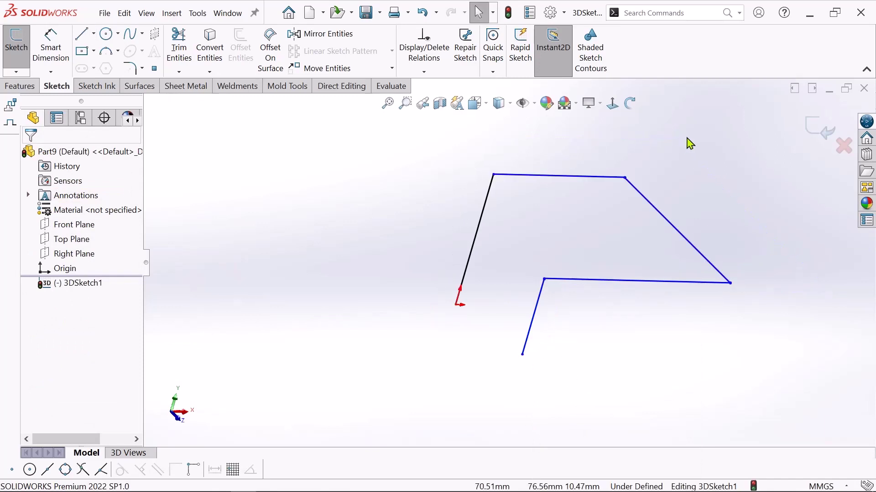
click(84, 41)
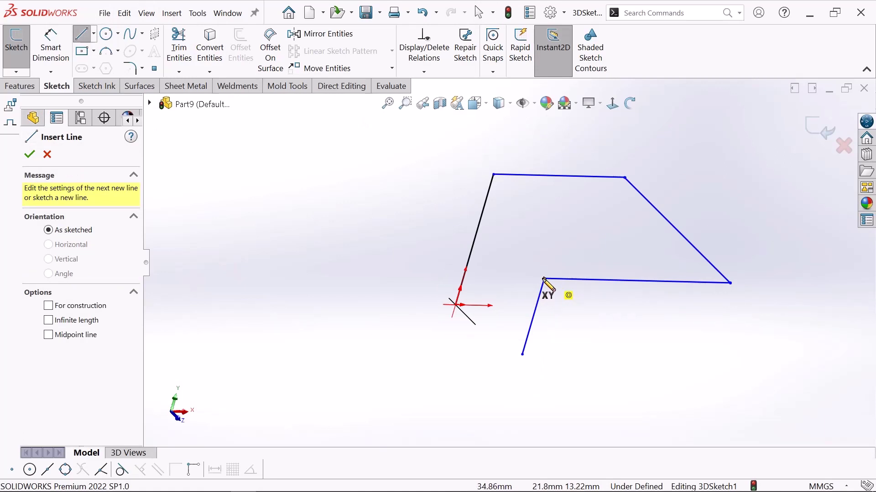
click(544, 279)
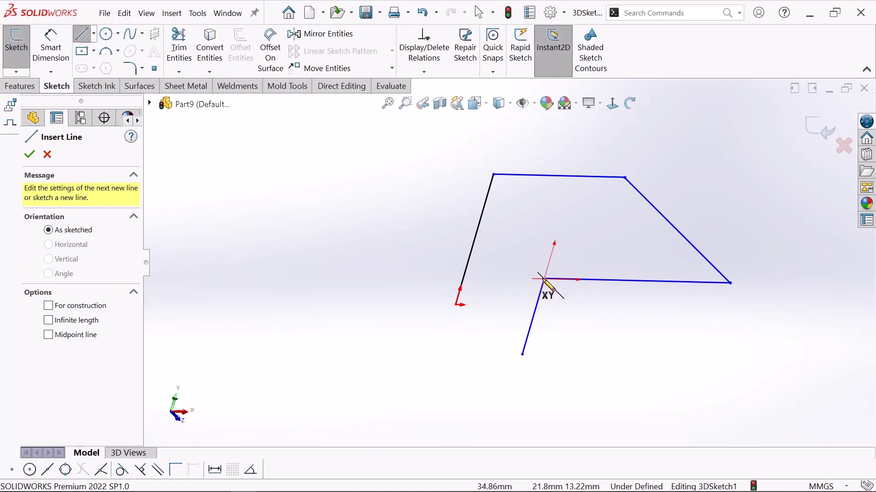
key(Tab)
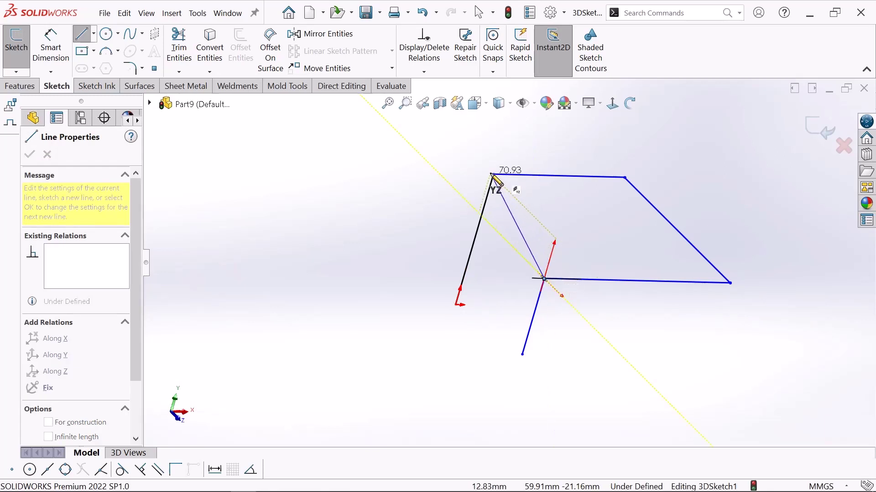
click(456, 189)
right_click(456, 190)
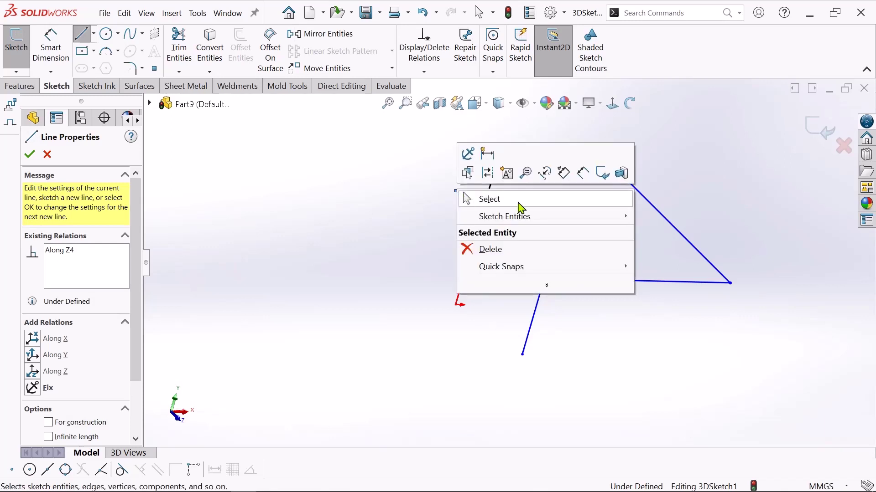
click(521, 207)
key(f)
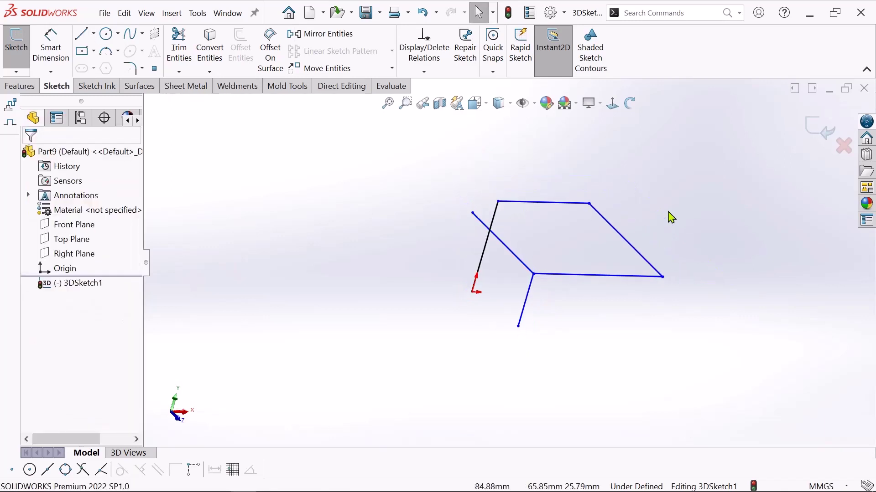
Step: Sketch a line downward along Y from the corner where the rear X line meets the first Z line
click(629, 103)
mouse_move(629, 150)
mouse_down()
mouse_move(630, 198)
mouse_move(539, 197)
mouse_move(573, 239)
mouse_move(586, 231)
mouse_up()
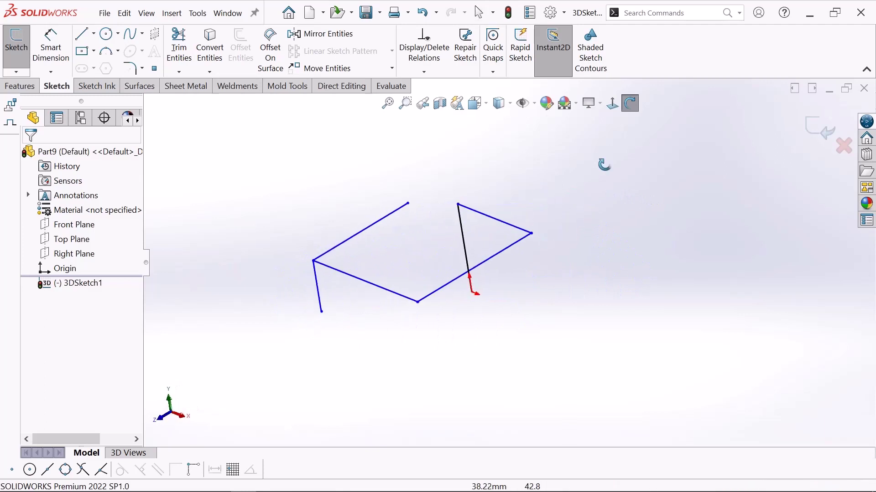
click(640, 107)
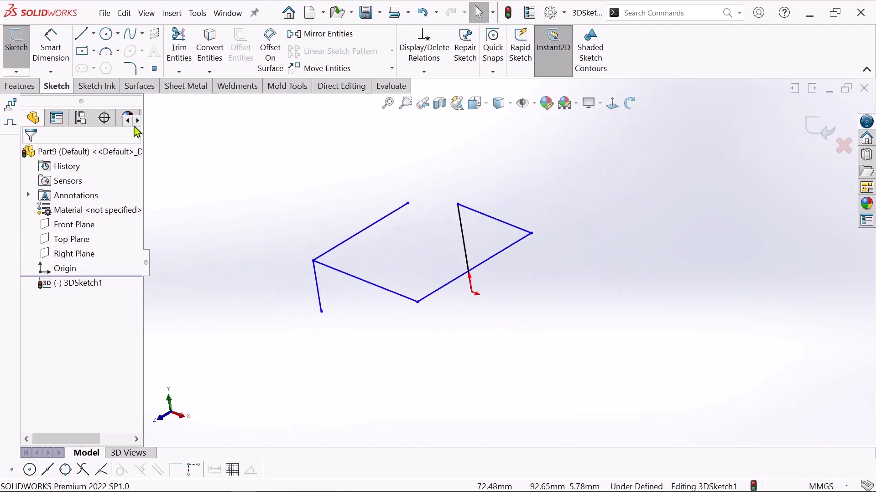
click(86, 36)
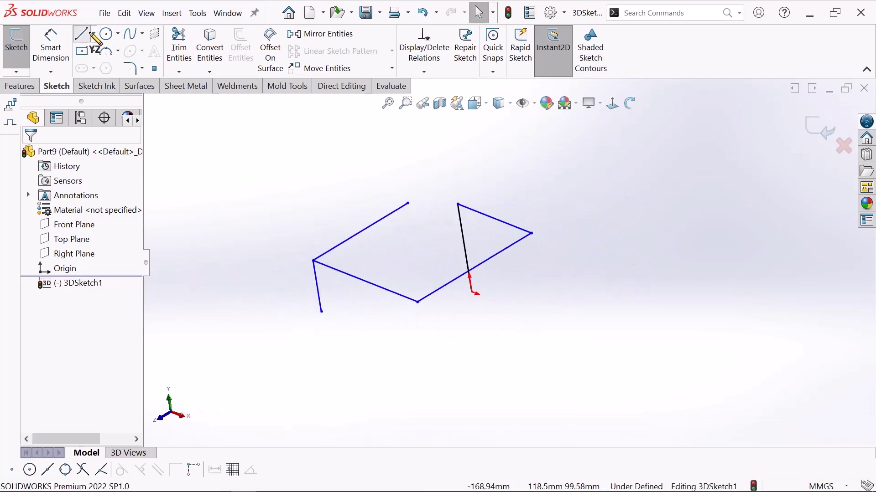
click(530, 233)
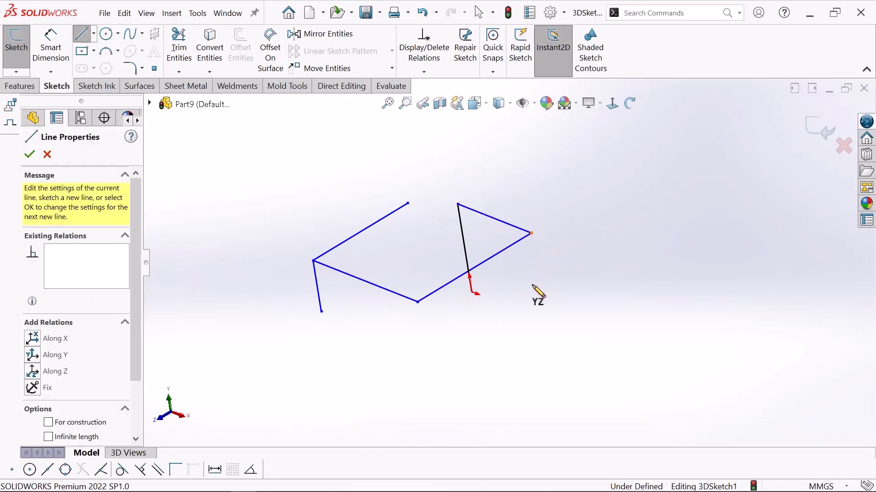
click(548, 335)
right_click(547, 335)
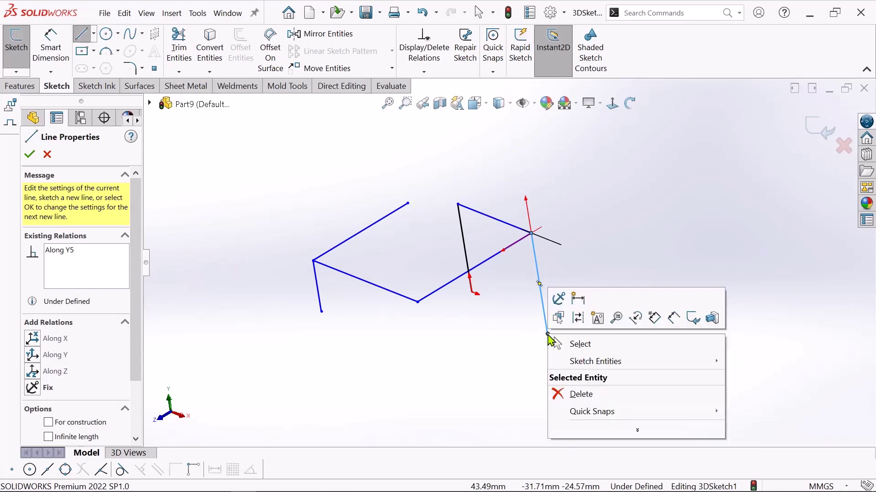
click(566, 344)
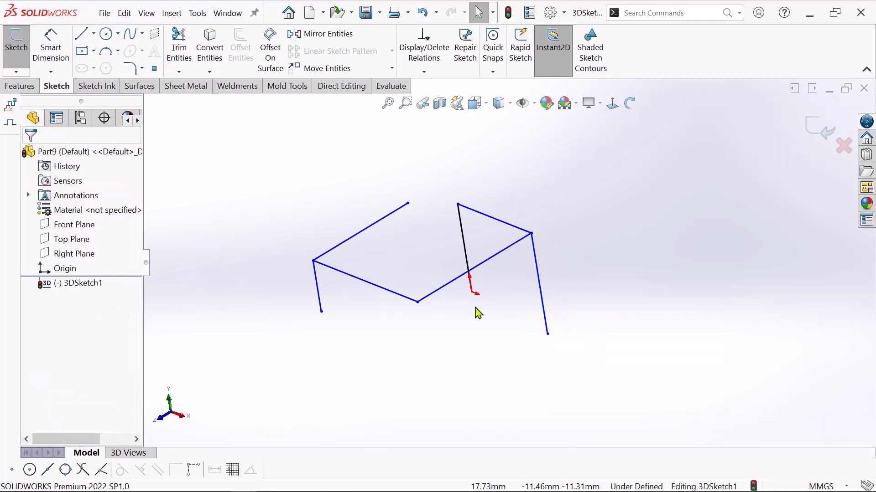
Step: Sketch a line downward along Y from the corner where the first Z line meets the front X line
click(82, 33)
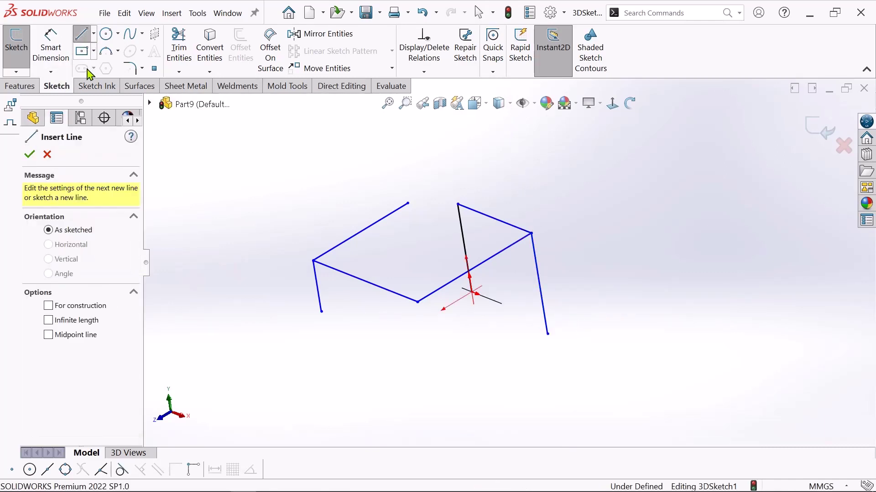
click(416, 302)
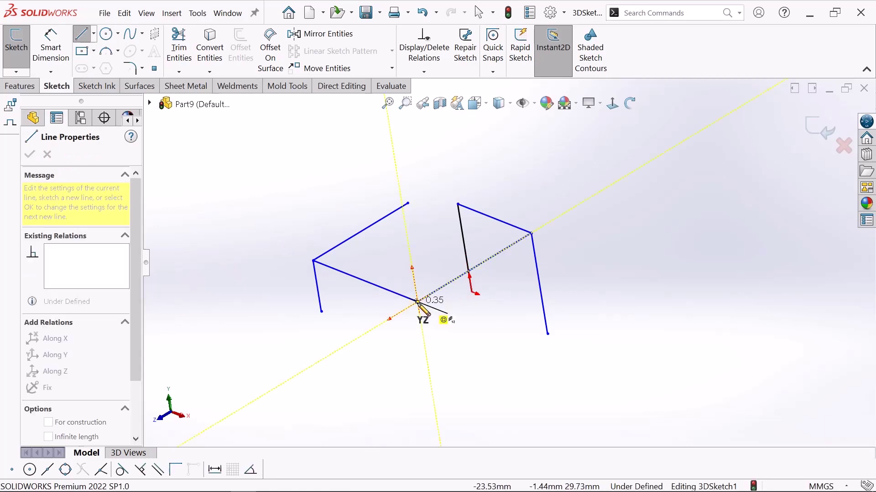
click(431, 394)
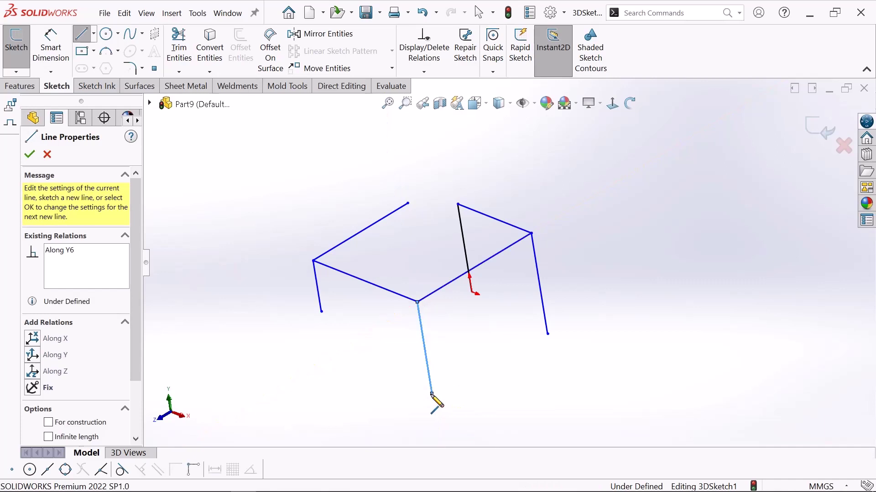
right_click(431, 390)
click(487, 397)
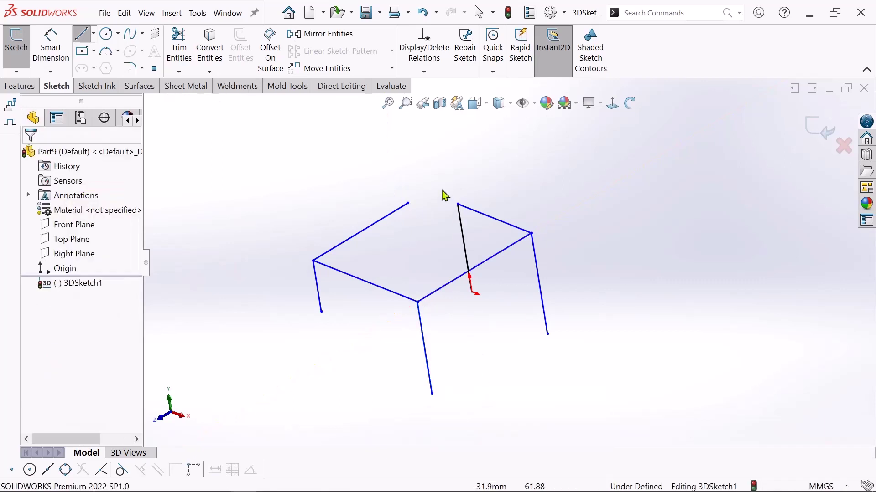
Step: Try moving the corner where the front X line meets the second Z line, and drag it back to its starting position
scroll(427, 195, down, 2)
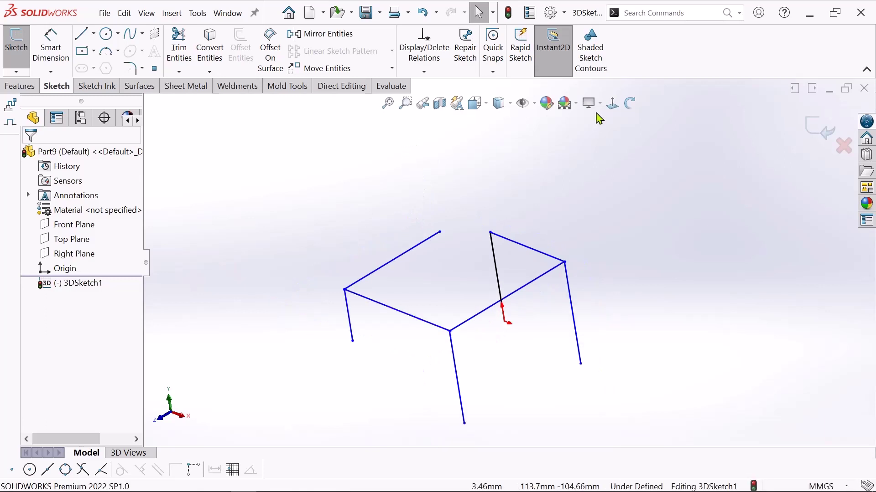
click(630, 103)
mouse_move(596, 162)
mouse_down()
mouse_move(641, 193)
mouse_move(637, 201)
mouse_move(628, 182)
mouse_move(557, 172)
mouse_move(573, 237)
mouse_move(564, 228)
mouse_up()
right_click(453, 148)
click(493, 158)
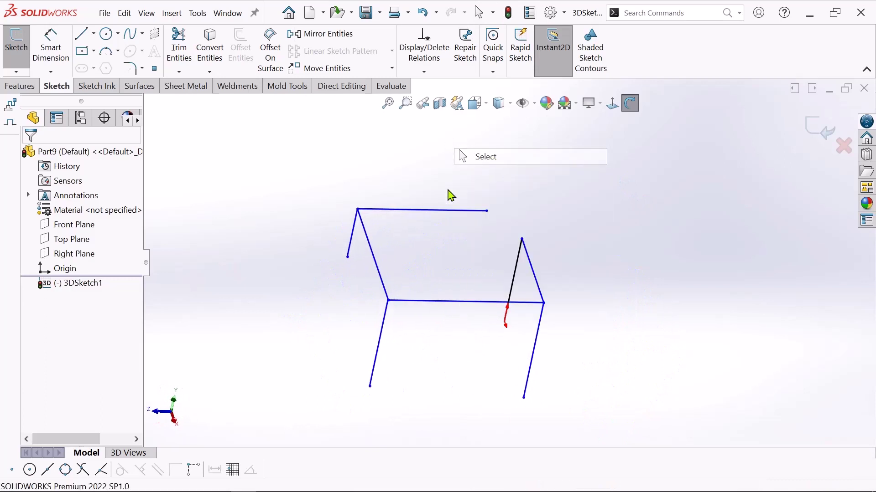
click(359, 209)
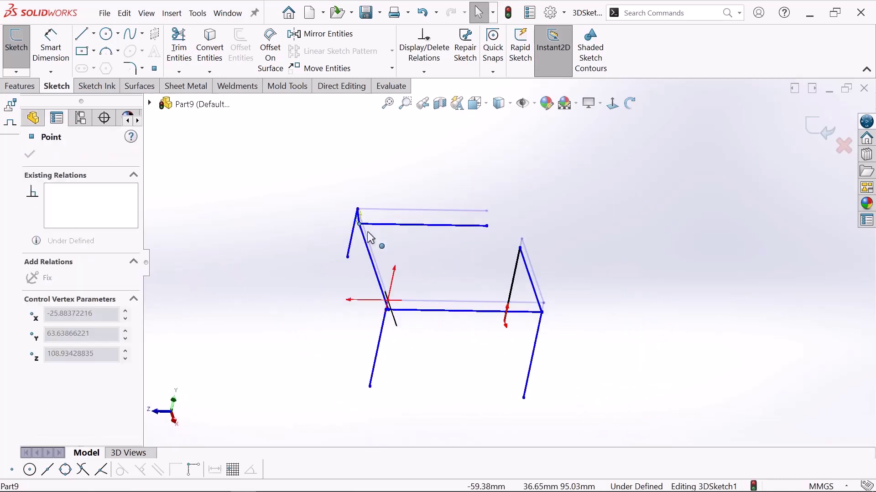
drag(359, 210, 358, 209)
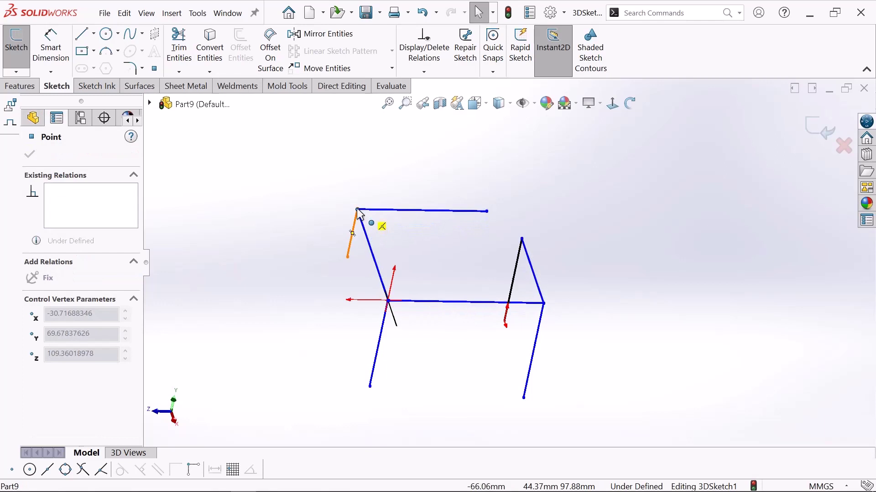
click(316, 175)
Step: Sketch a line downward along Y from the free rear end of the second Z line
scroll(574, 188, down, 1)
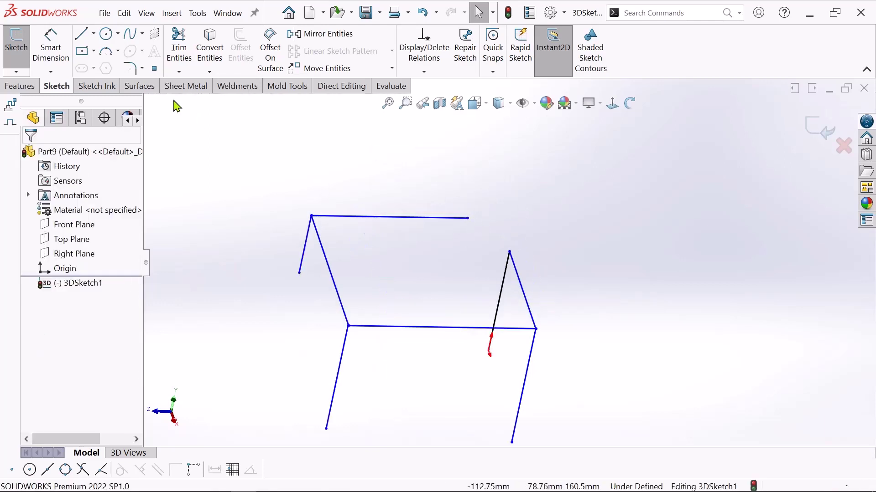
click(83, 35)
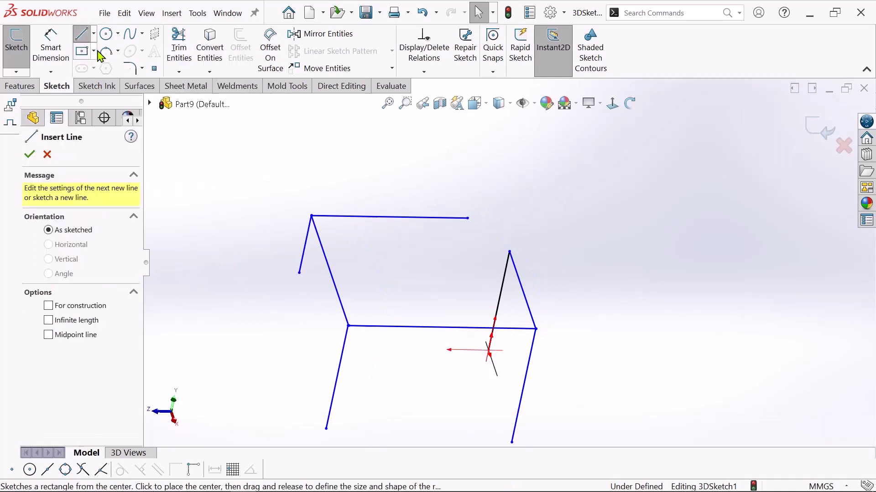
click(466, 218)
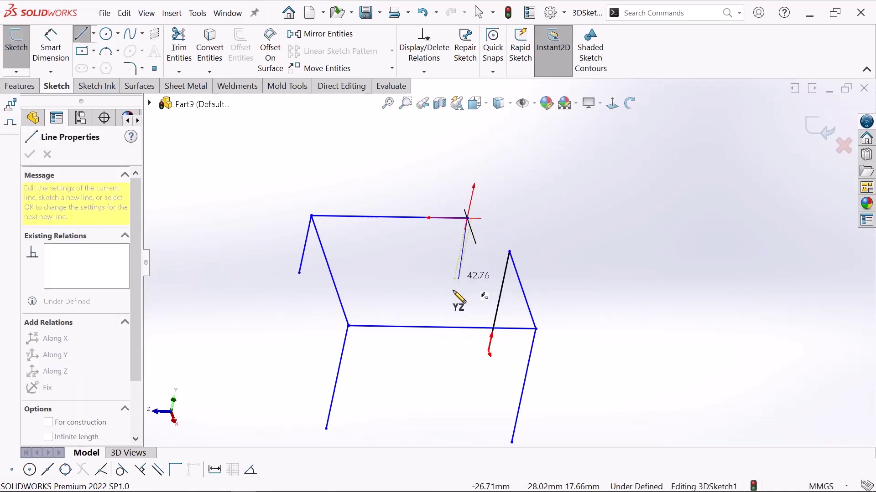
click(445, 325)
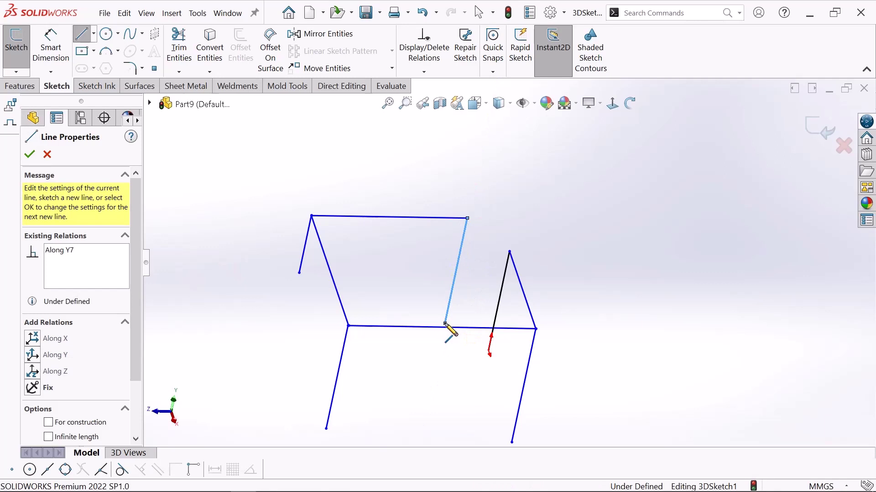
right_click(445, 325)
click(467, 333)
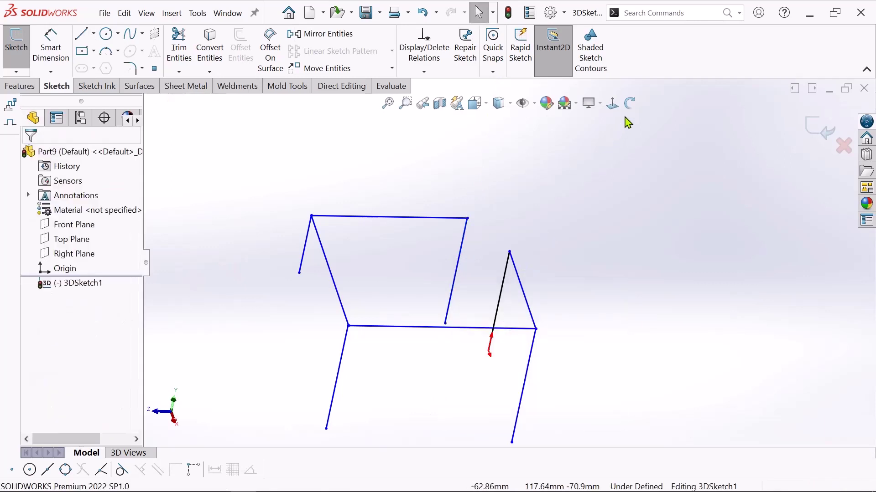
Step: Connect the upper end of the origin's vertical line to the rear end of the second Z line with a line, and end the Line tool
click(630, 103)
mouse_move(606, 150)
mouse_down()
mouse_move(579, 198)
mouse_move(593, 179)
mouse_move(639, 195)
mouse_move(574, 188)
mouse_up()
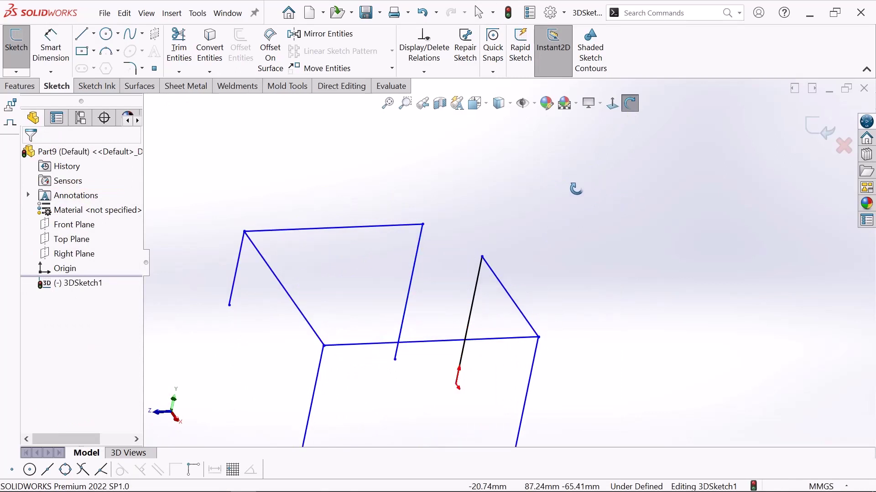
right_click(575, 185)
click(588, 187)
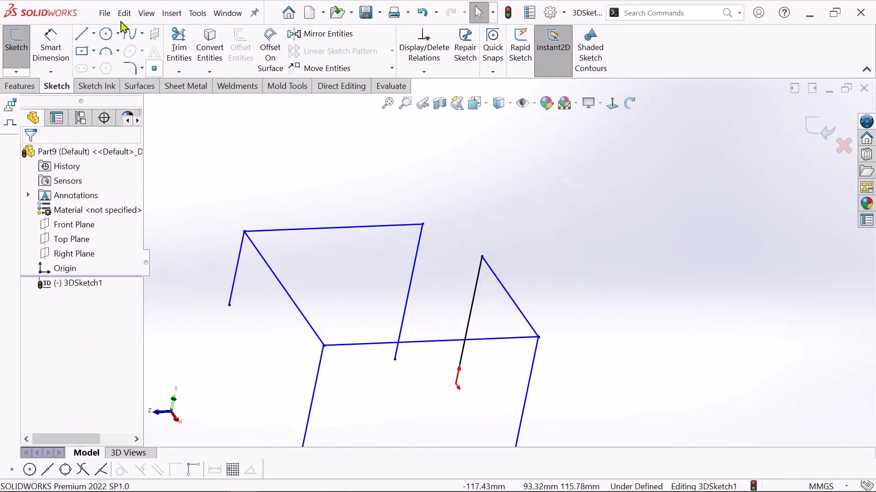
click(86, 36)
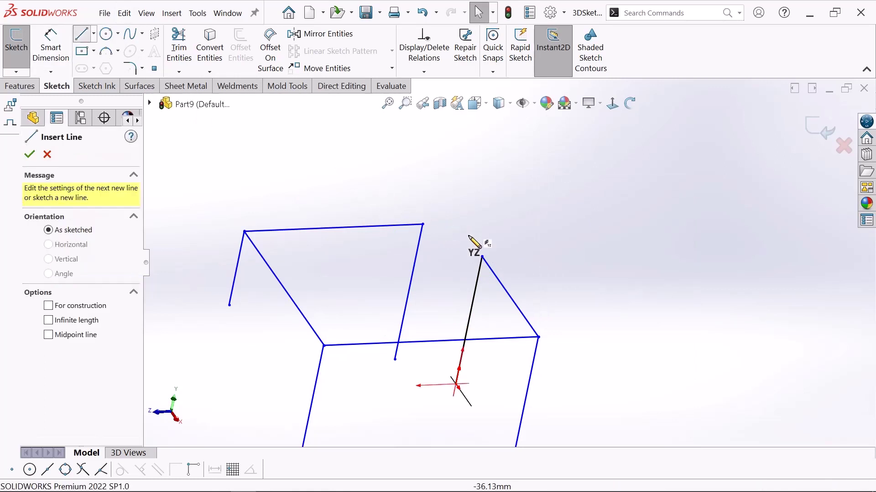
click(482, 258)
click(422, 226)
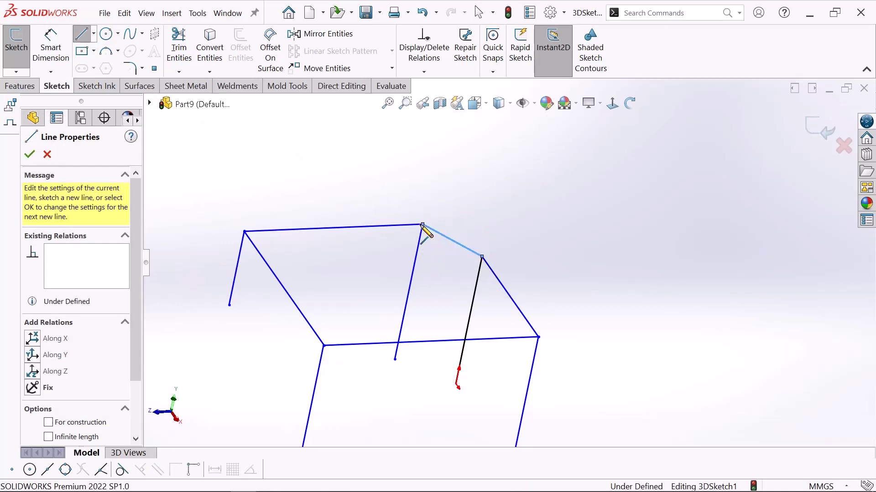
right_click(423, 227)
click(496, 236)
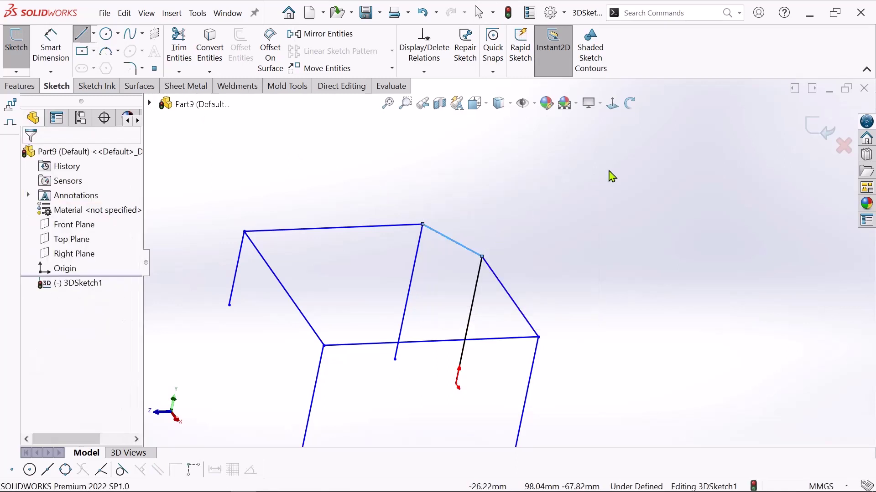
Step: Examine the connected 3D line frame and its downward legs from several viewing angles
scroll(625, 150, up, 2)
click(633, 107)
mouse_move(617, 185)
mouse_down()
mouse_move(621, 163)
mouse_move(586, 262)
mouse_move(628, 274)
mouse_move(621, 307)
mouse_move(506, 295)
mouse_move(521, 285)
mouse_move(579, 324)
mouse_up()
right_click(527, 184)
click(566, 195)
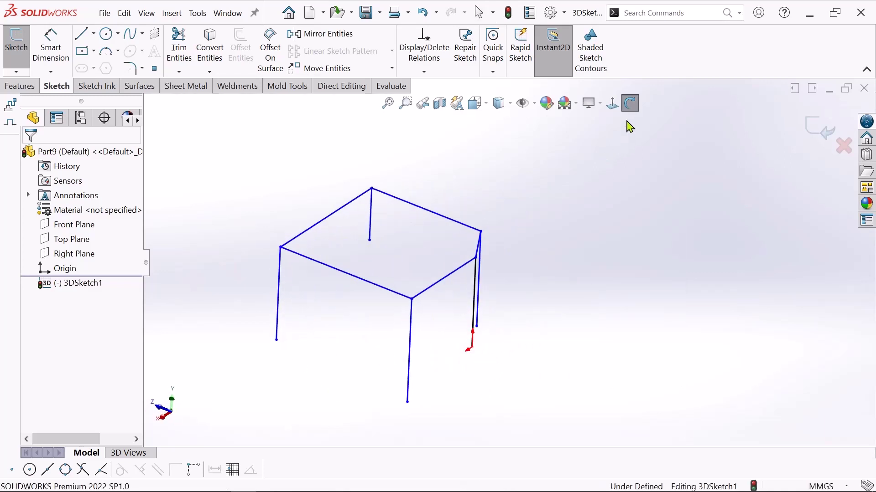
click(631, 109)
mouse_move(613, 212)
mouse_down()
mouse_move(456, 248)
mouse_move(569, 313)
mouse_move(571, 329)
mouse_up()
right_click(615, 196)
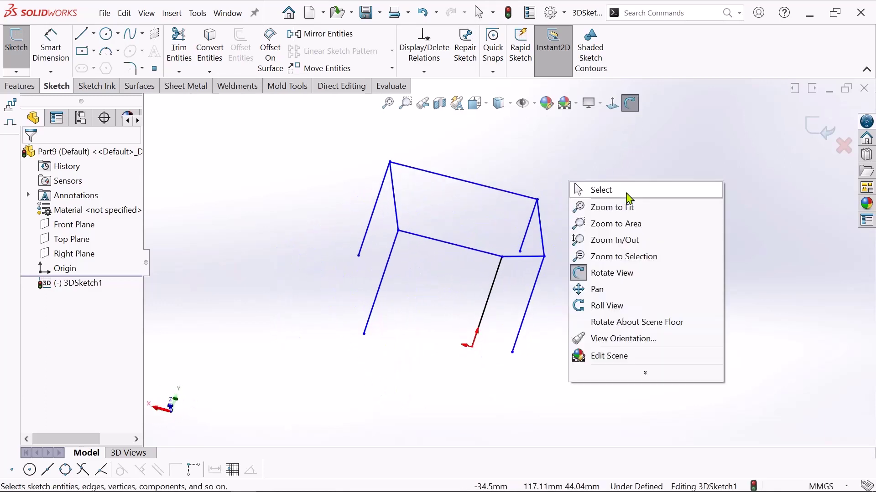